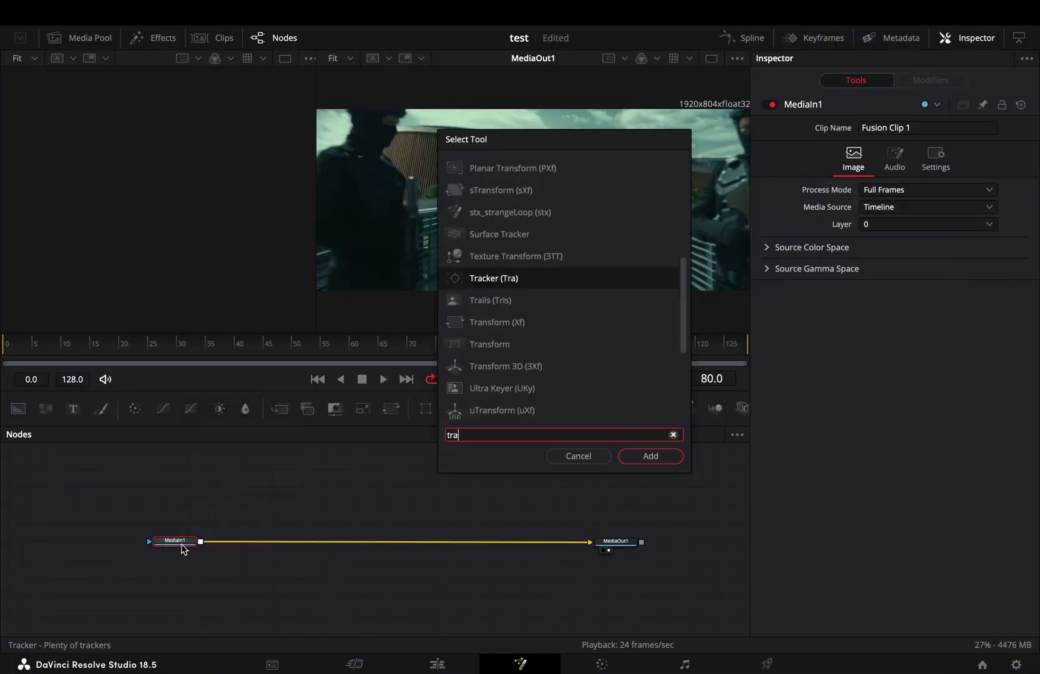
{"action": "type", "text": "ck"}
- Add Tracker1 at frame 0 and place it on the hooded figure with taller pattern and search boxes
{"action": "key", "text": "Return"}
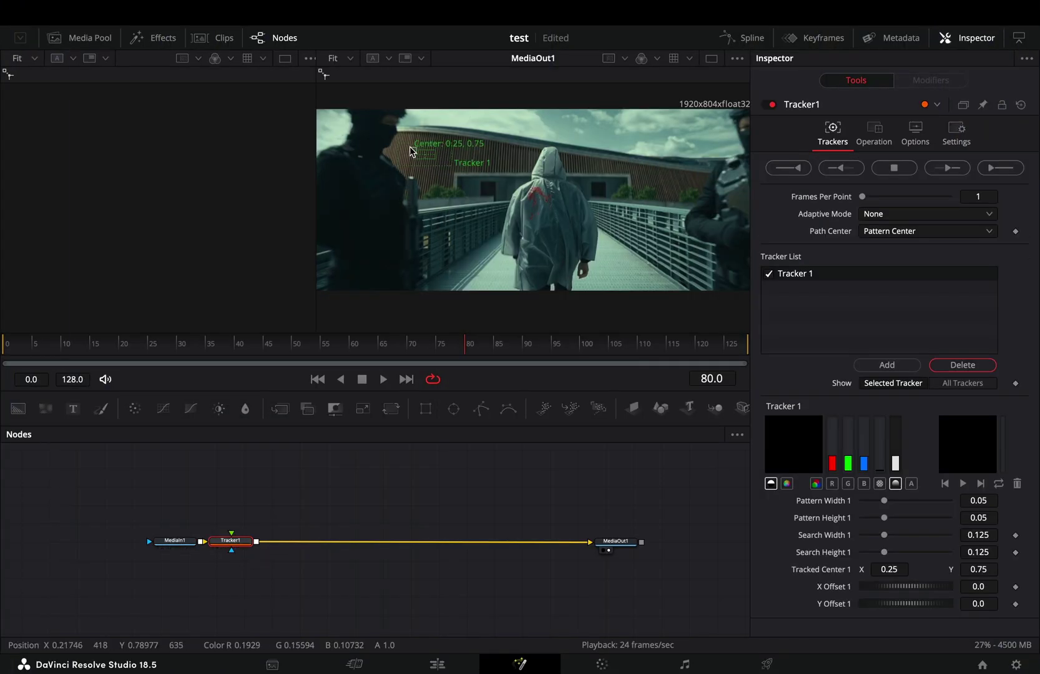
{"action": "left_click", "coordinate": [2, 349]}
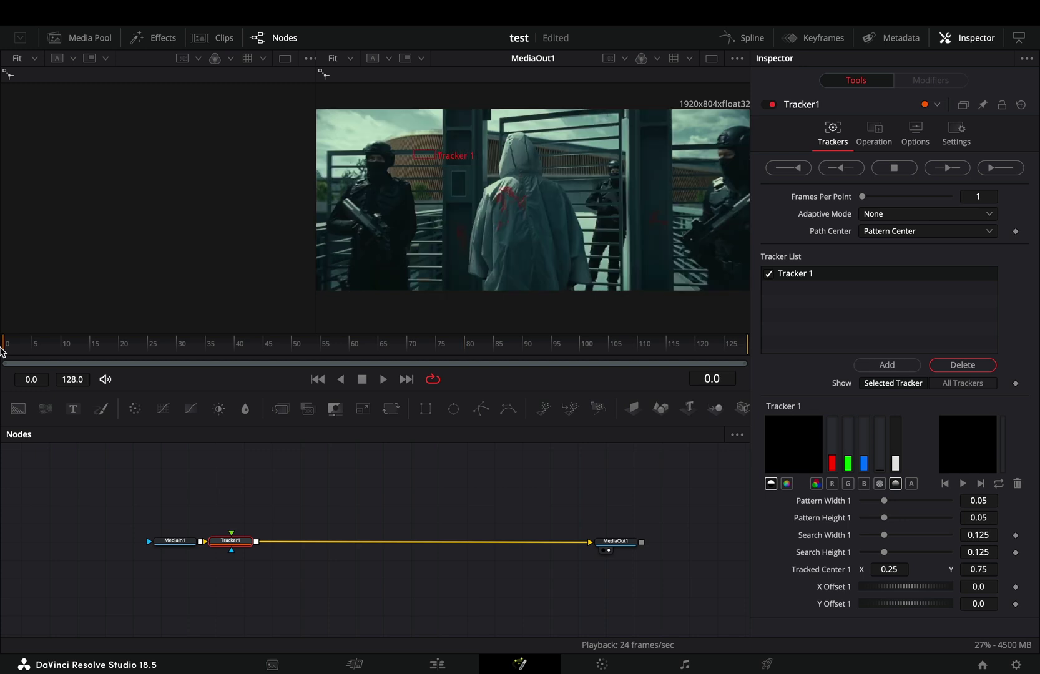
{"action": "left_click_drag", "start_coordinate": [415, 151], "coordinate": [505, 160]}
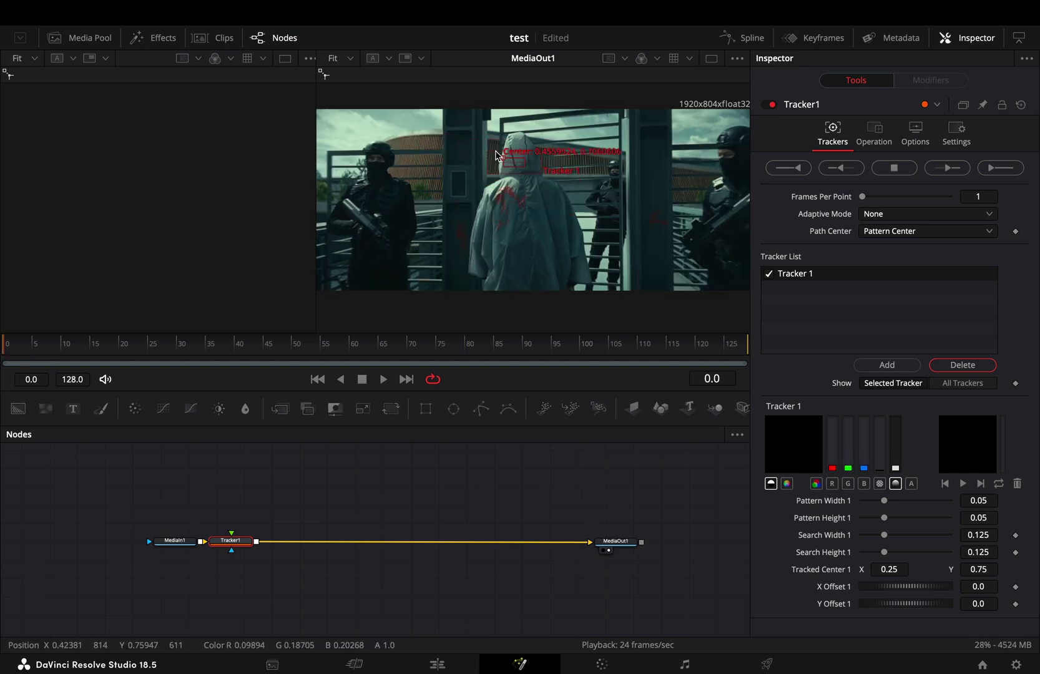
{"action": "left_click_drag", "start_coordinate": [499, 147], "coordinate": [497, 131]}
{"action": "left_click_drag", "start_coordinate": [513, 172], "coordinate": [512, 181]}
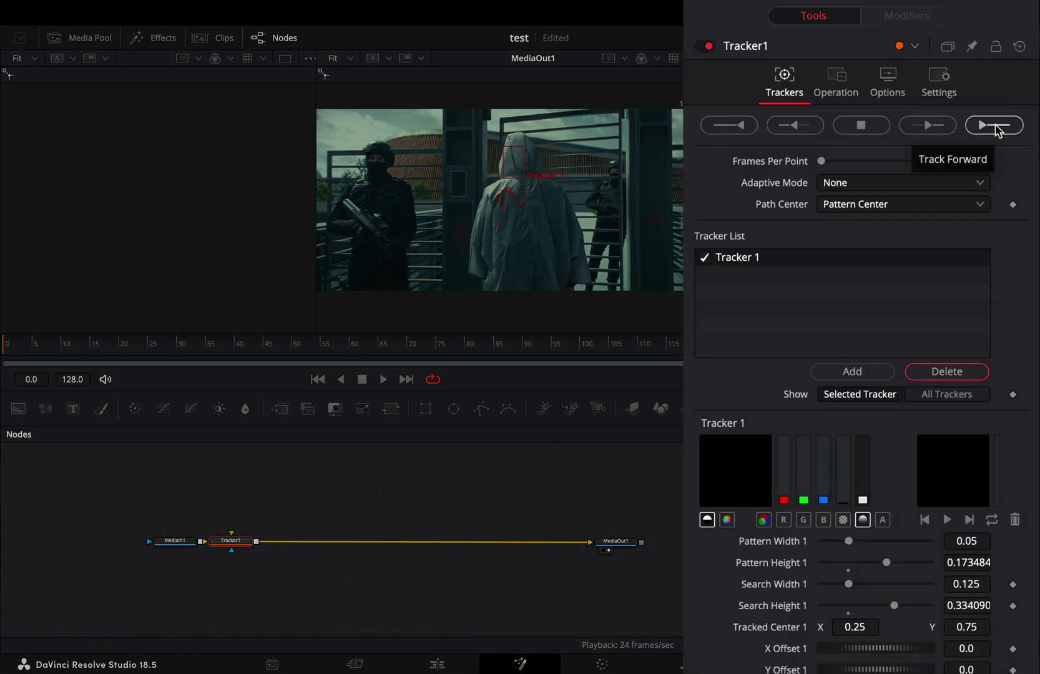
- Track the figure forward through the whole clip
{"action": "left_click", "coordinate": [996, 126]}
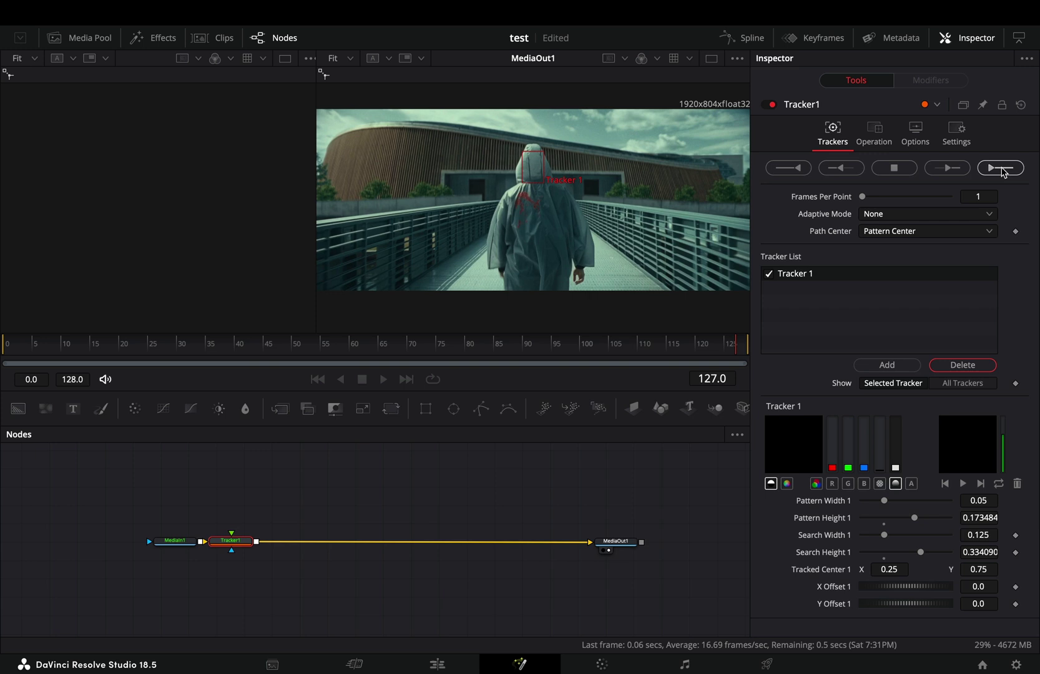
{"action": "key", "text": "shift+space"}
{"action": "type", "text": "disp"}
- Add Displace1 and a Background1 node set to a radial gradient
{"action": "key", "text": "Return"}
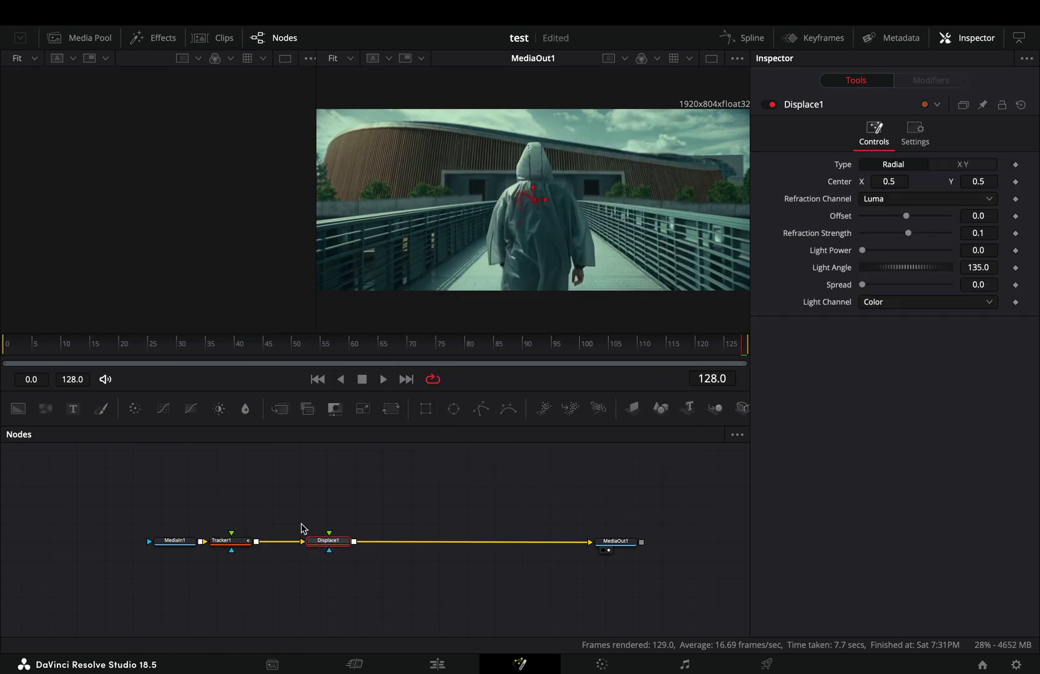
{"action": "left_click", "coordinate": [18, 409]}
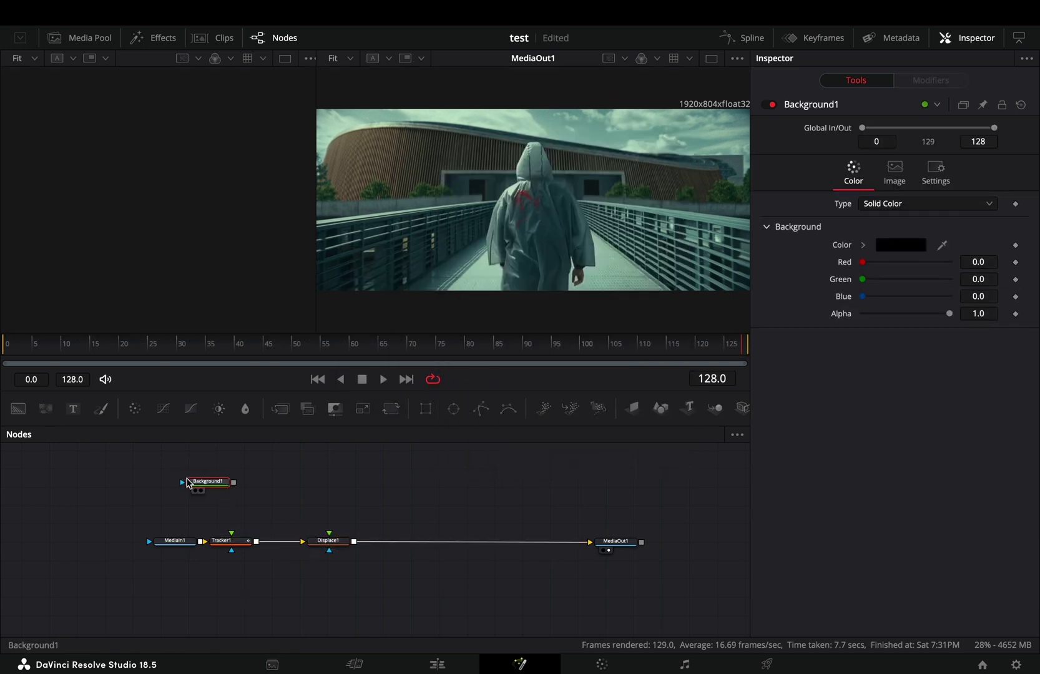
{"action": "key", "text": "1"}
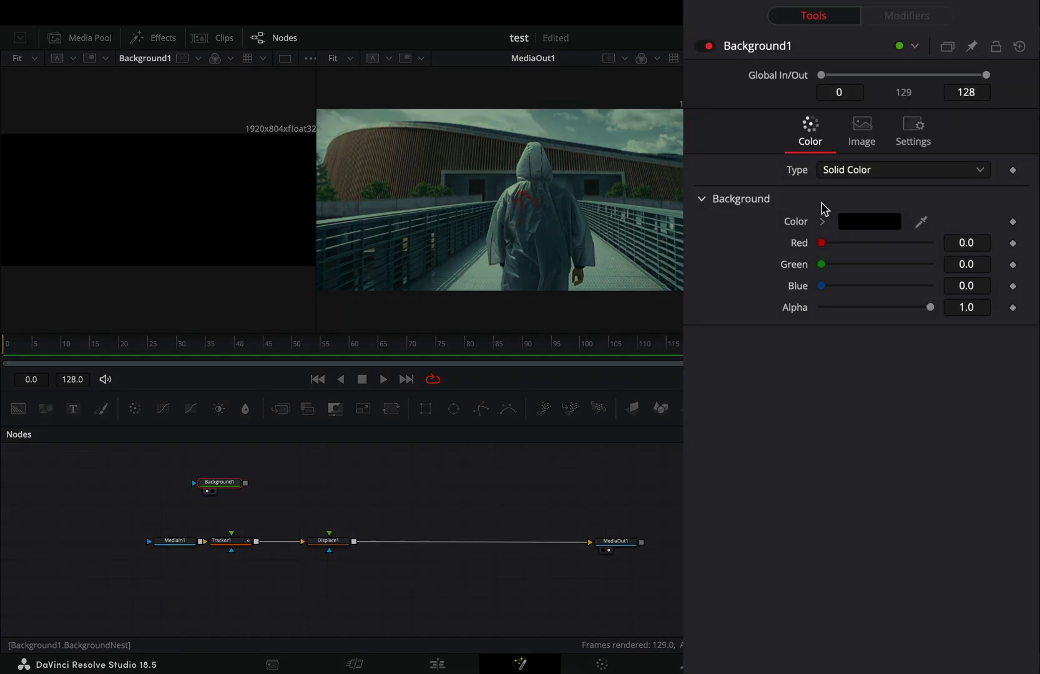
{"action": "left_click", "coordinate": [894, 170]}
{"action": "left_click", "coordinate": [859, 267]}
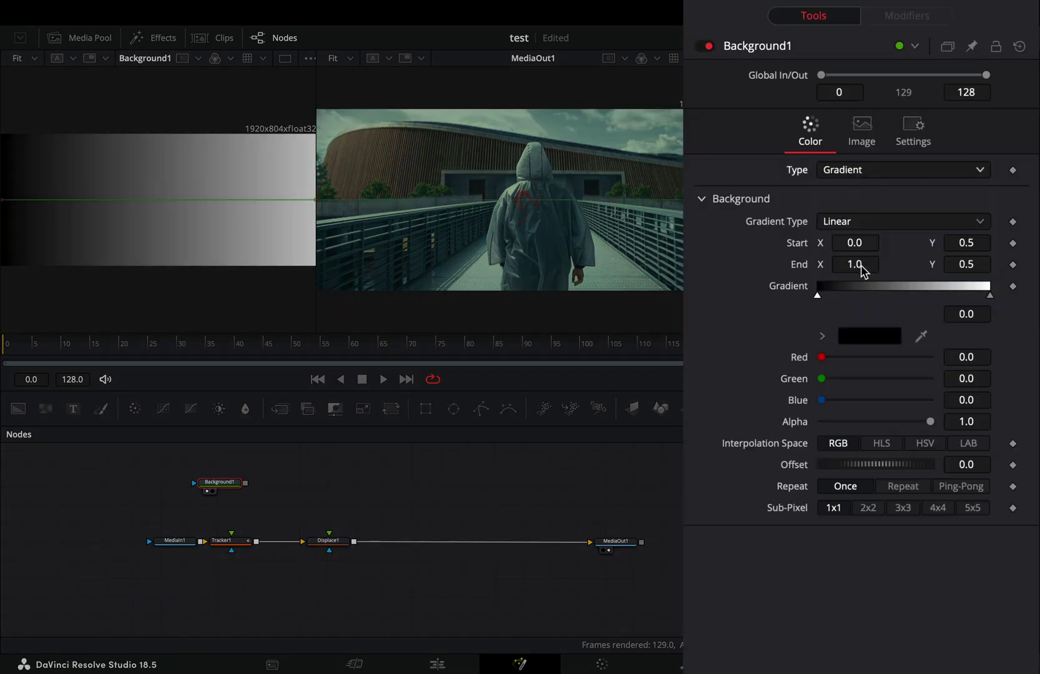
{"action": "left_click", "coordinate": [864, 222]}
{"action": "left_click", "coordinate": [854, 321]}
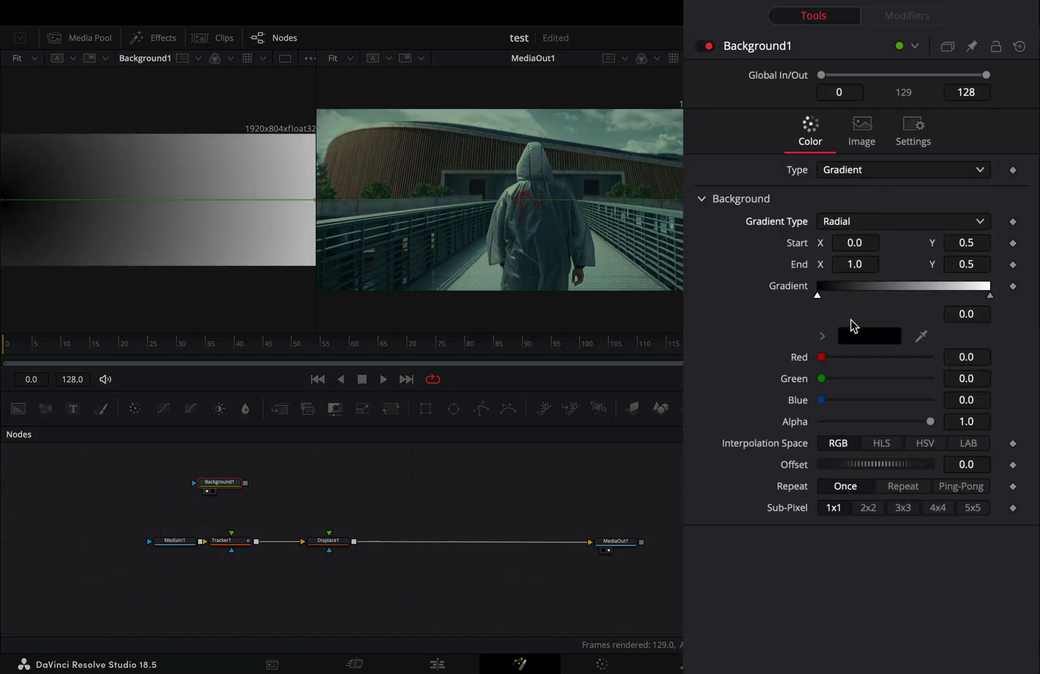
{"action": "type", "text": "0.5"}
- Centre the gradient start at X 0.5, widen its end, and wire it into Displace1's foreground
{"action": "key", "text": "Tab"}
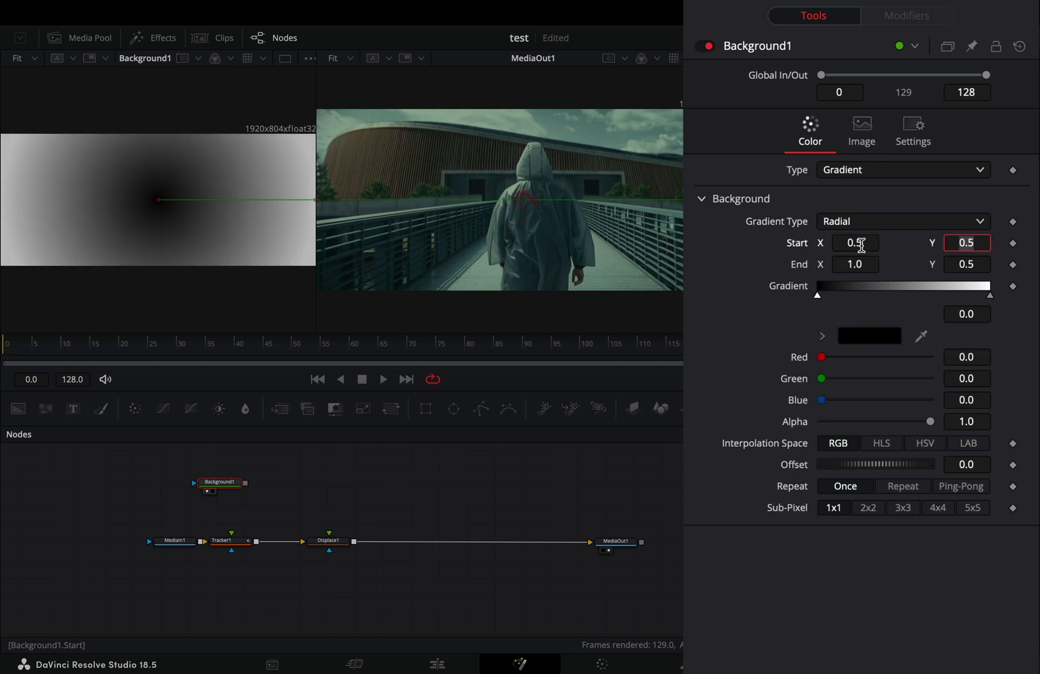
{"action": "key", "text": "Tab"}
{"action": "mouse_move", "coordinate": [862, 264]}
{"action": "left_mouse_down"}
{"action": "mouse_move", "coordinate": [895, 264]}
{"action": "mouse_move", "coordinate": [878, 264]}
{"action": "left_mouse_up"}
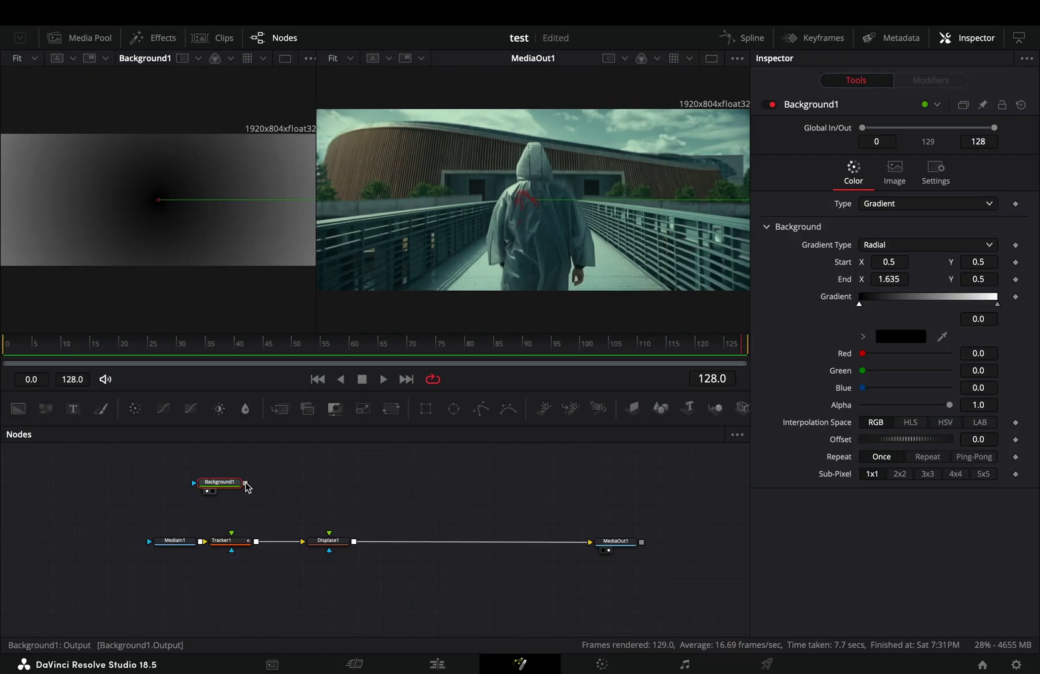
{"action": "left_click_drag", "start_coordinate": [246, 485], "coordinate": [329, 534]}
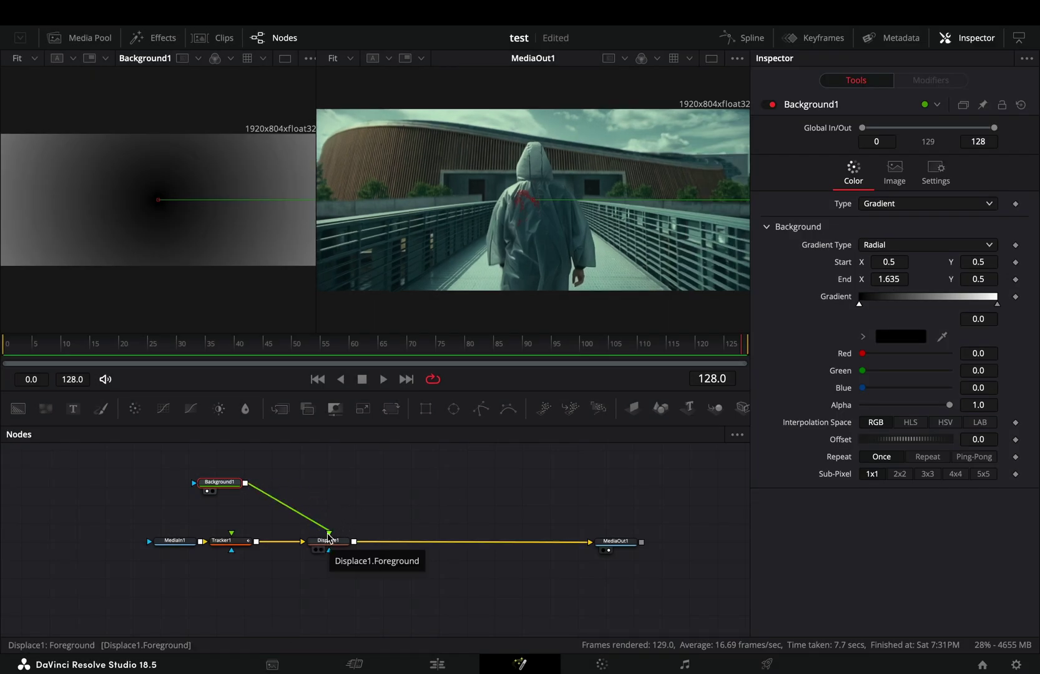
- Set Displace1's refraction strength to 2.5 and start connecting its centre to Tracker1's path
{"action": "left_click", "coordinate": [329, 540]}
{"action": "left_click_drag", "start_coordinate": [878, 206], "coordinate": [933, 209]}
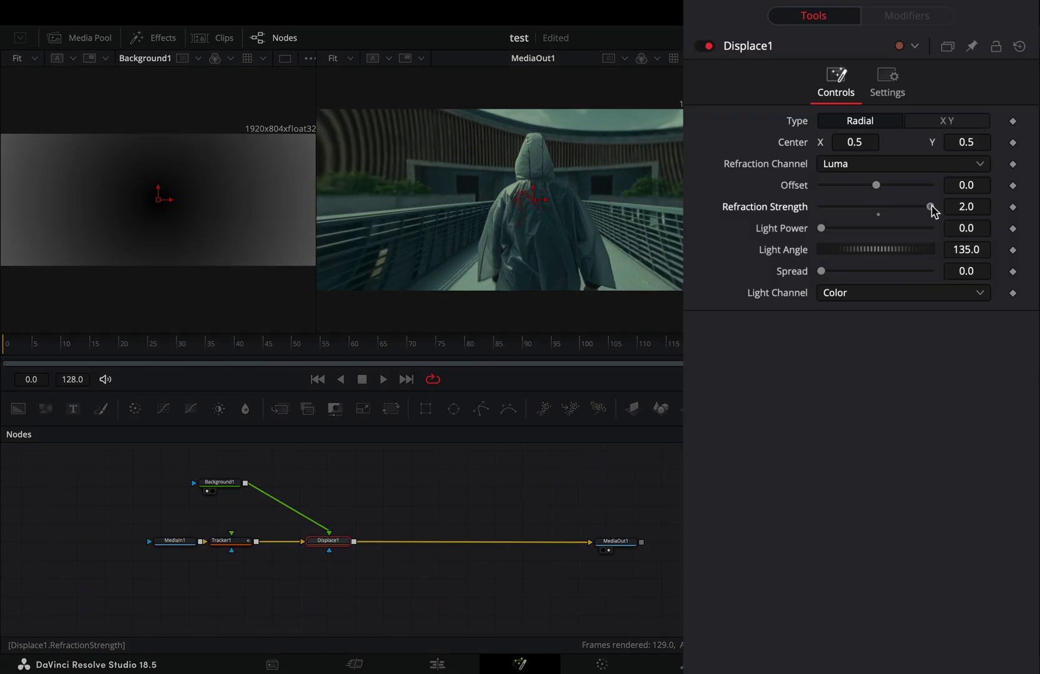
{"action": "type", "text": "5"}
{"action": "key", "text": "Tab"}
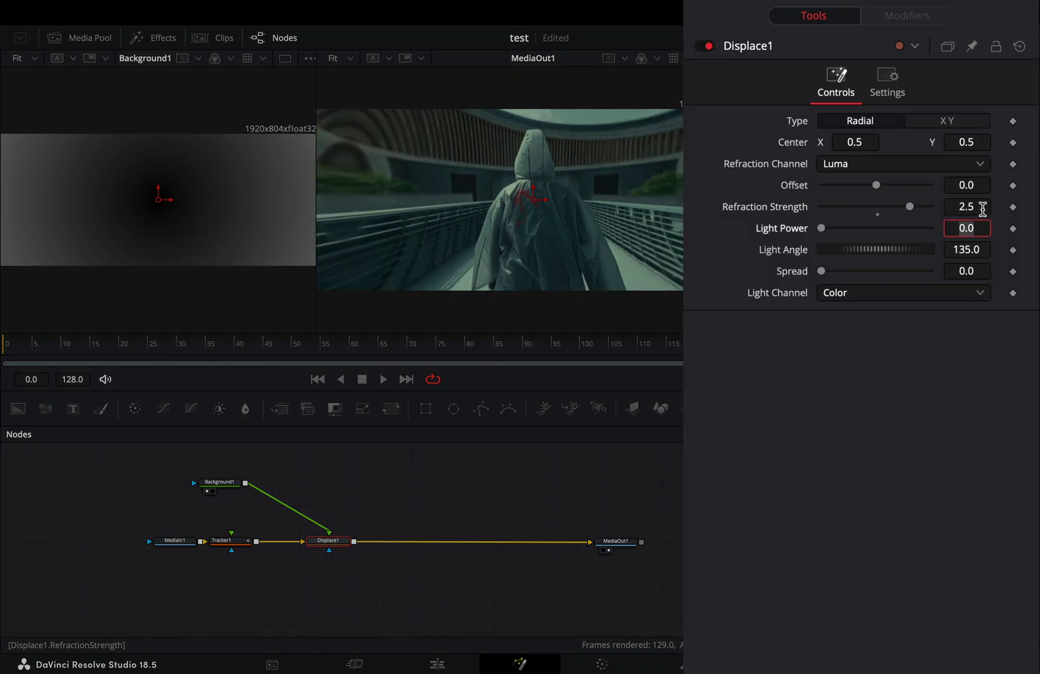
{"action": "right_click", "coordinate": [795, 149]}
{"action": "mouse_move", "coordinate": [881, 258]}
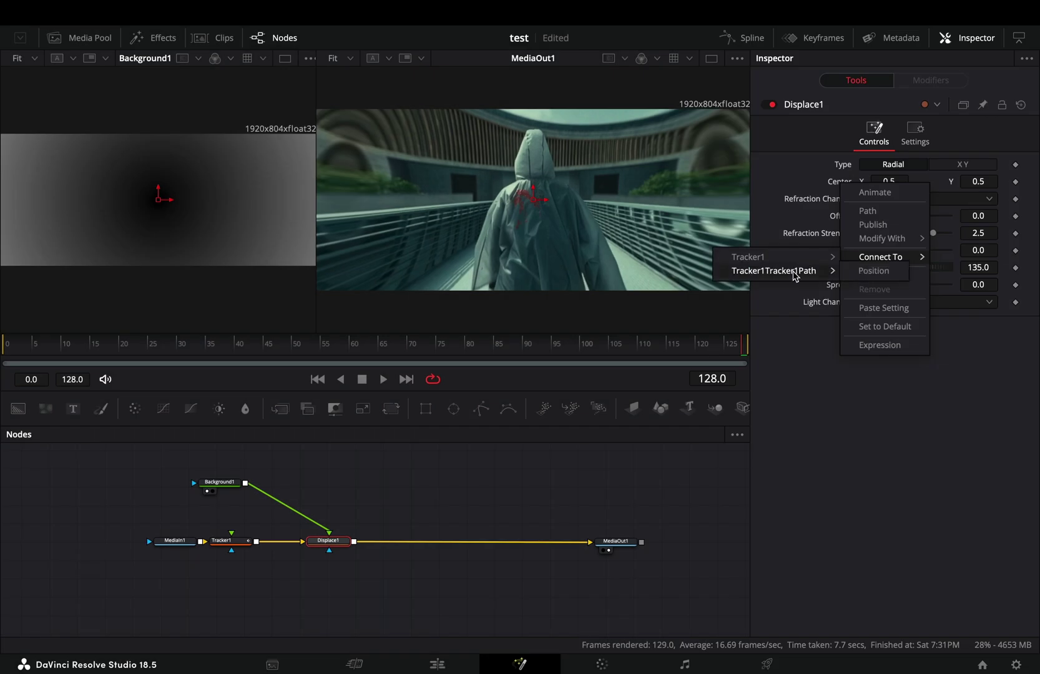
- Add Displace2 fed by the gradient, refraction strength about 0.83, centre linked to the tracked path
{"action": "left_click", "coordinate": [878, 274]}
{"action": "key", "text": "shift+space"}
{"action": "type", "text": "disp"}
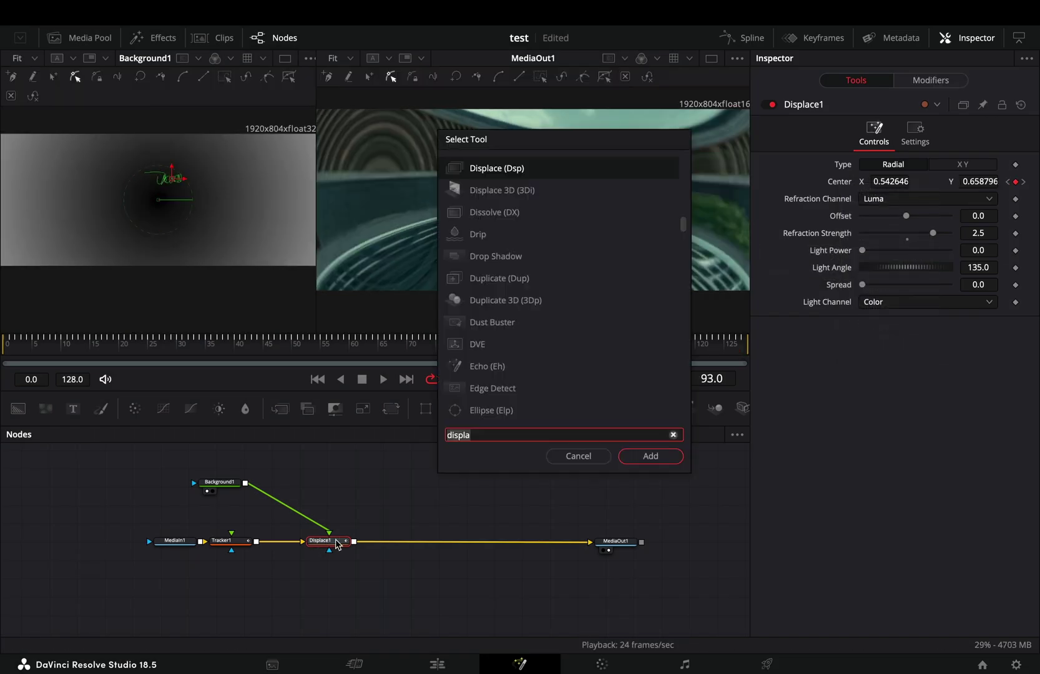
{"action": "type", "text": "la"}
{"action": "key", "text": "Return"}
{"action": "mouse_move", "coordinate": [247, 486]}
{"action": "left_mouse_down"}
{"action": "mouse_move", "coordinate": [368, 489]}
{"action": "mouse_move", "coordinate": [385, 534]}
{"action": "left_mouse_up"}
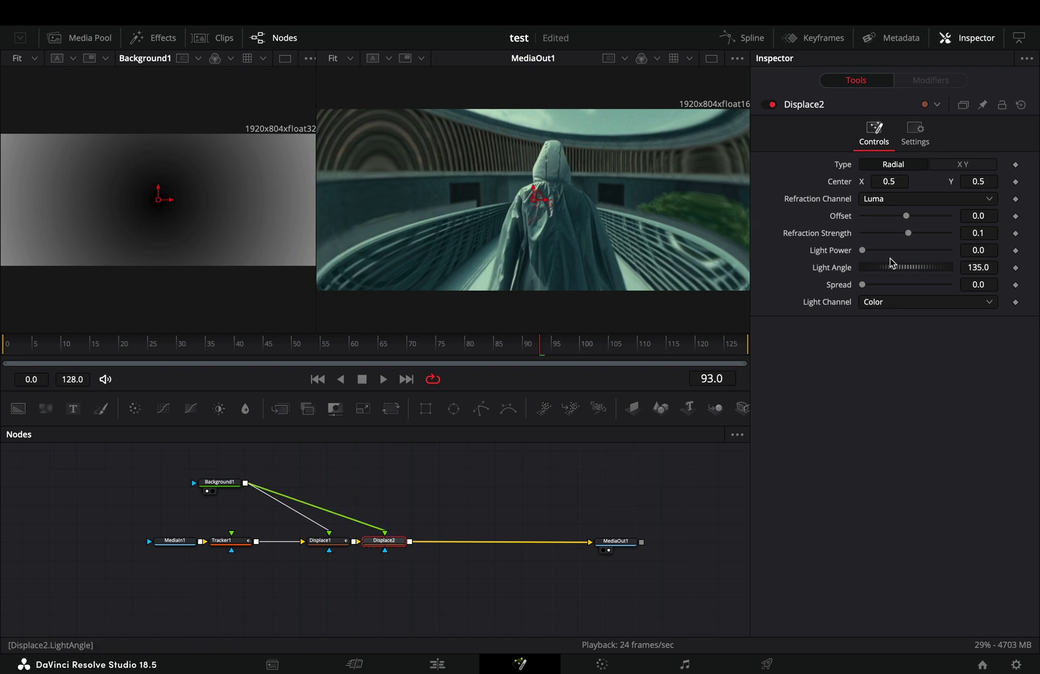
{"action": "mouse_move", "coordinate": [909, 233]}
{"action": "left_mouse_down"}
{"action": "mouse_move", "coordinate": [929, 239]}
{"action": "mouse_move", "coordinate": [898, 213]}
{"action": "left_mouse_up"}
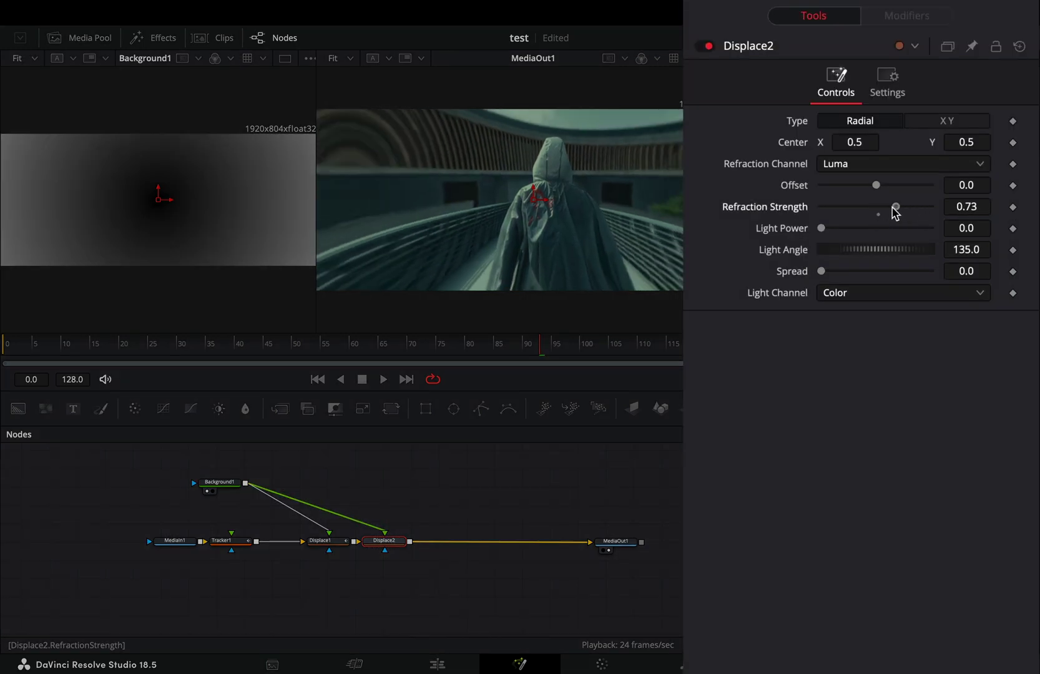
{"action": "right_click", "coordinate": [796, 147]}
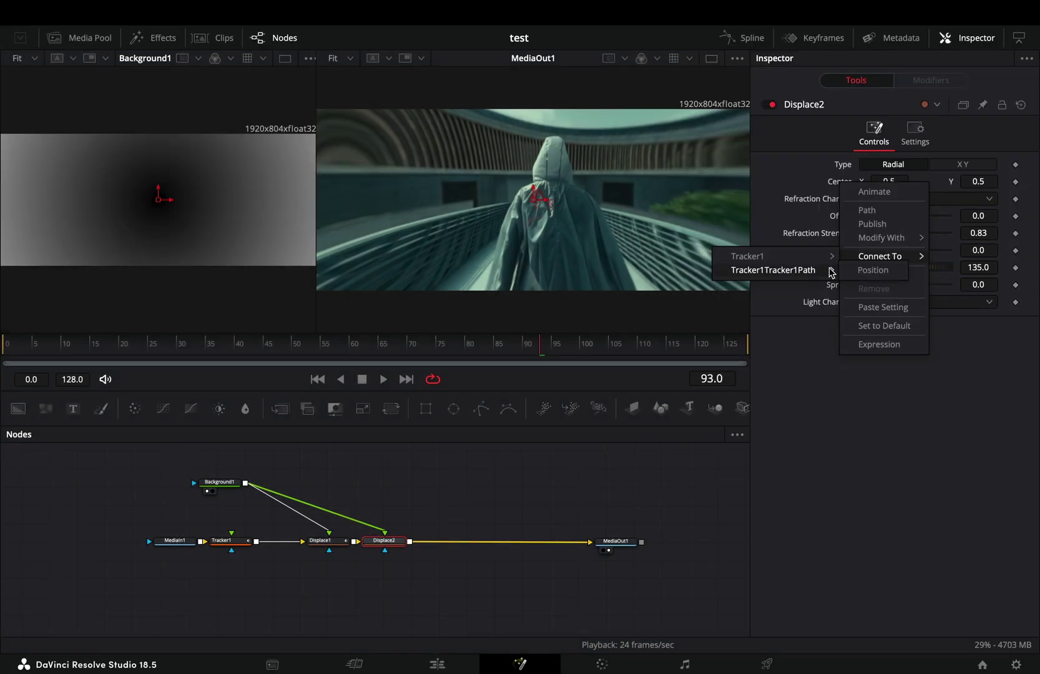
{"action": "left_click", "coordinate": [872, 270]}
- Add ZoomBlur1 after it with the zoom amount raised to about 0.76
{"action": "key", "text": "shift+space"}
{"action": "type", "text": "mo"}
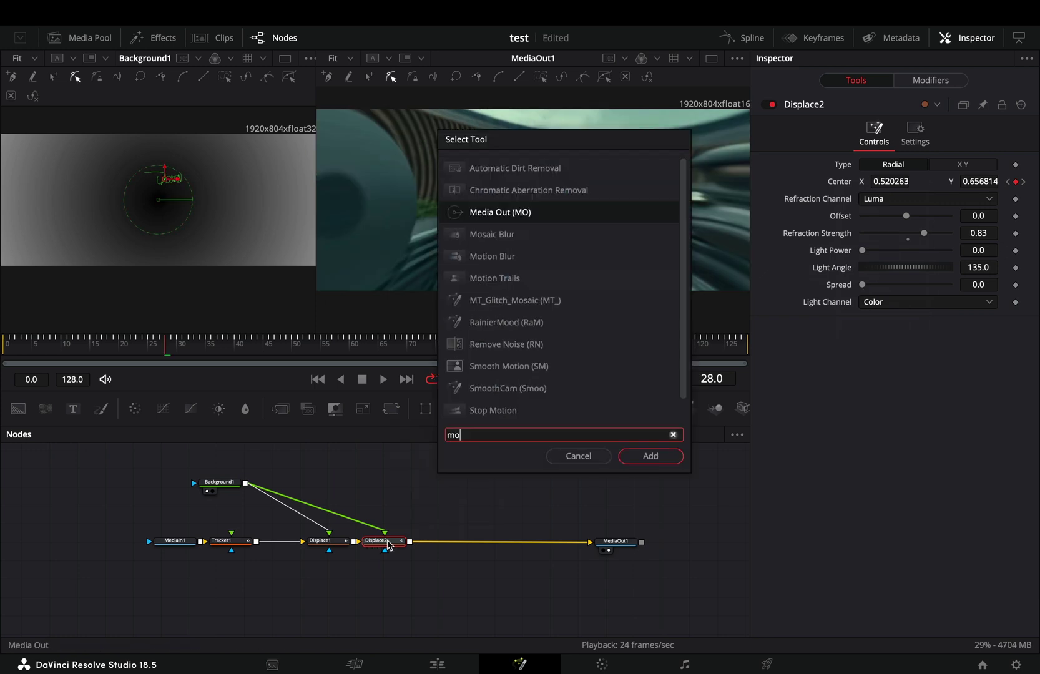
{"action": "type", "text": "tion"}
{"action": "key", "text": "Return"}
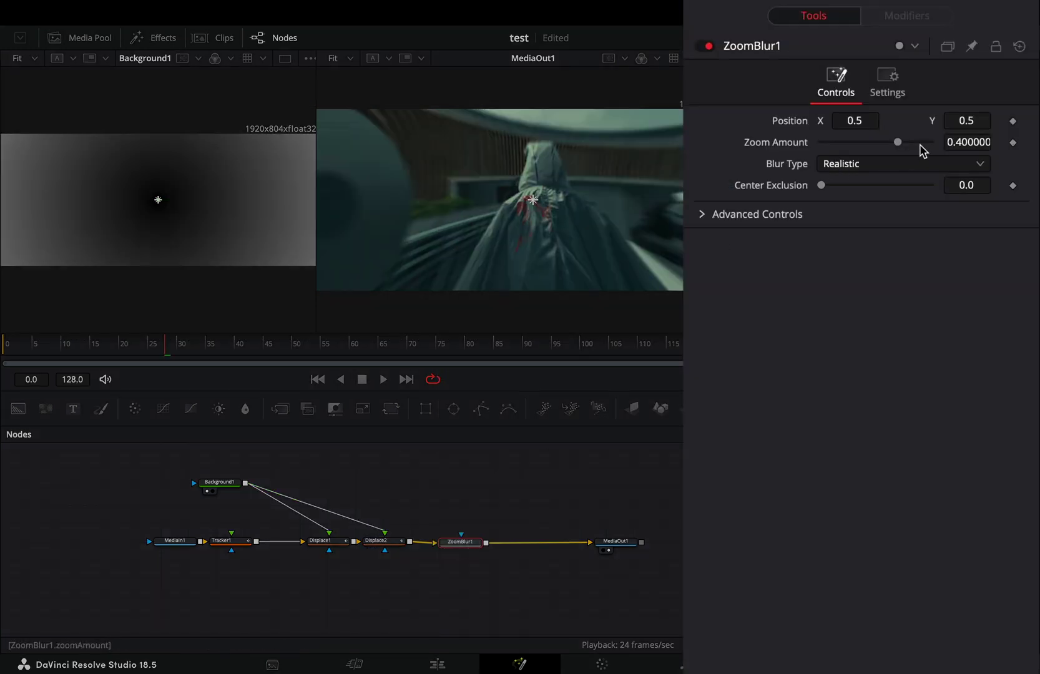
{"action": "mouse_move", "coordinate": [901, 145]}
{"action": "left_mouse_down"}
{"action": "mouse_move", "coordinate": [941, 147]}
{"action": "mouse_move", "coordinate": [923, 145]}
{"action": "left_mouse_up"}
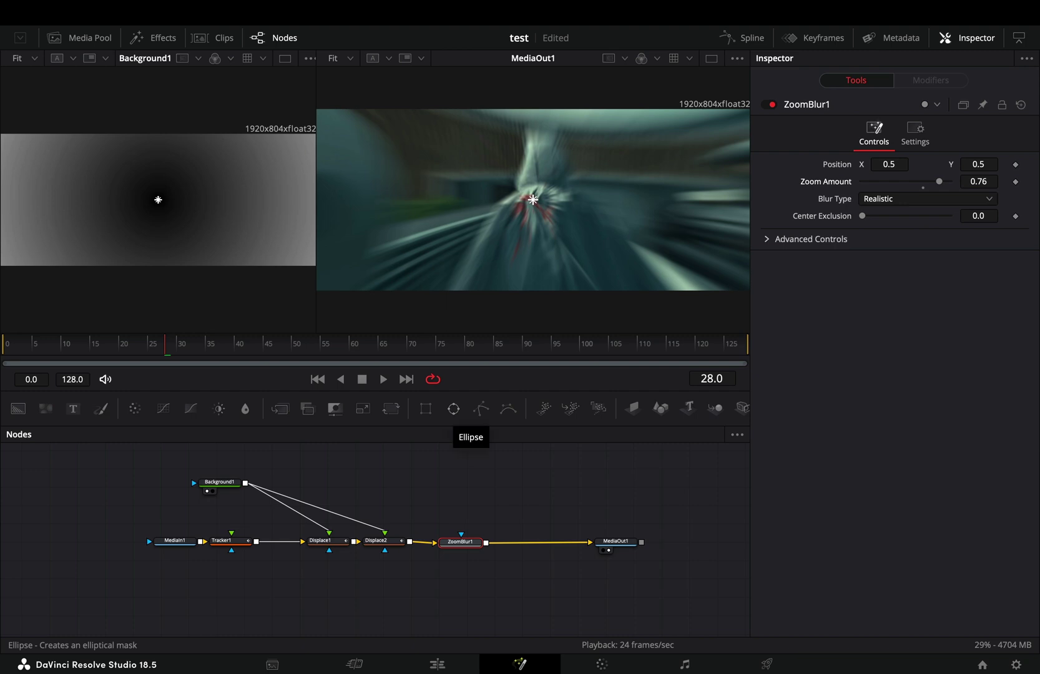
- Mask ZoomBlur1 with an inverted Ellipse1 over the figure, width about 0.42, soft edge 0.2
{"action": "left_click", "coordinate": [453, 409]}
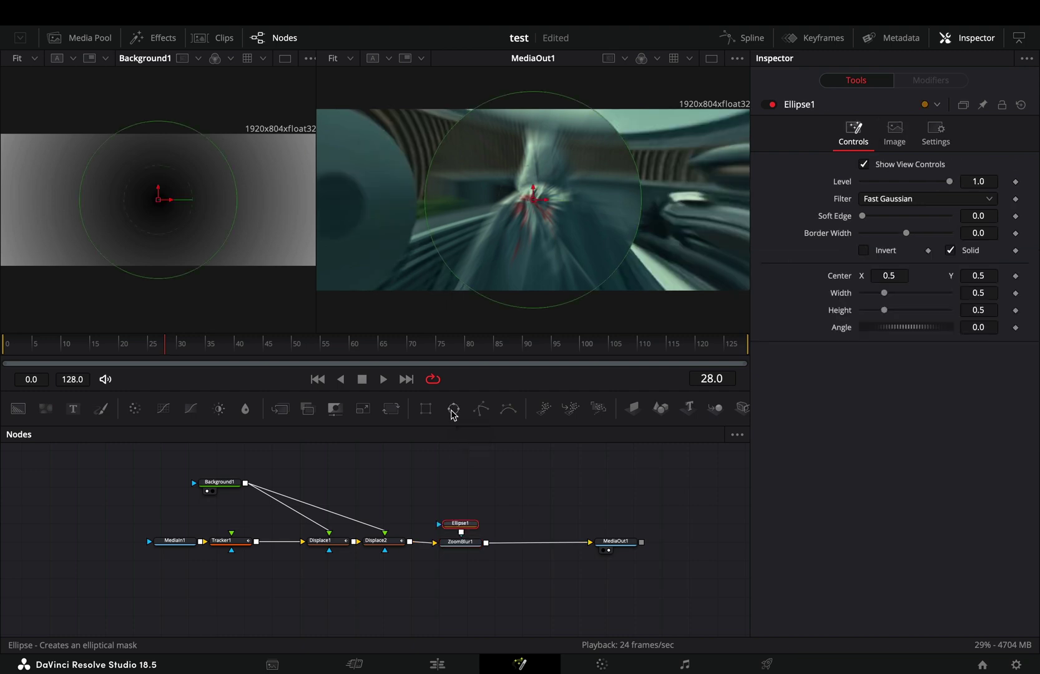
{"action": "left_click", "coordinate": [824, 229]}
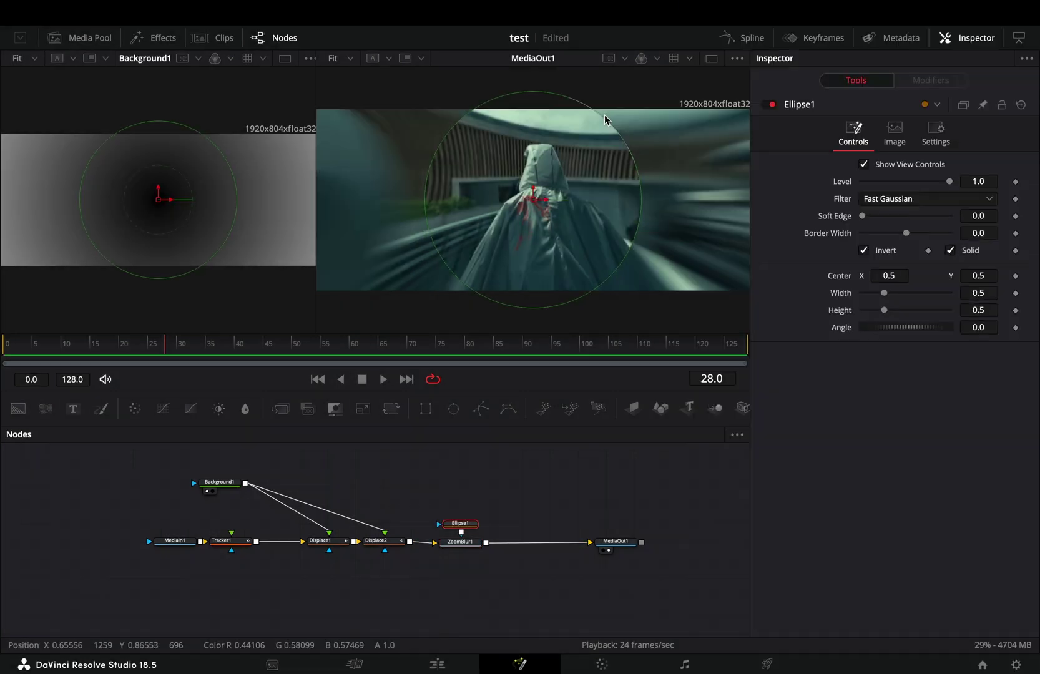
{"action": "left_click_drag", "start_coordinate": [641, 207], "coordinate": [624, 207]}
{"action": "left_click_drag", "start_coordinate": [533, 199], "coordinate": [543, 220]}
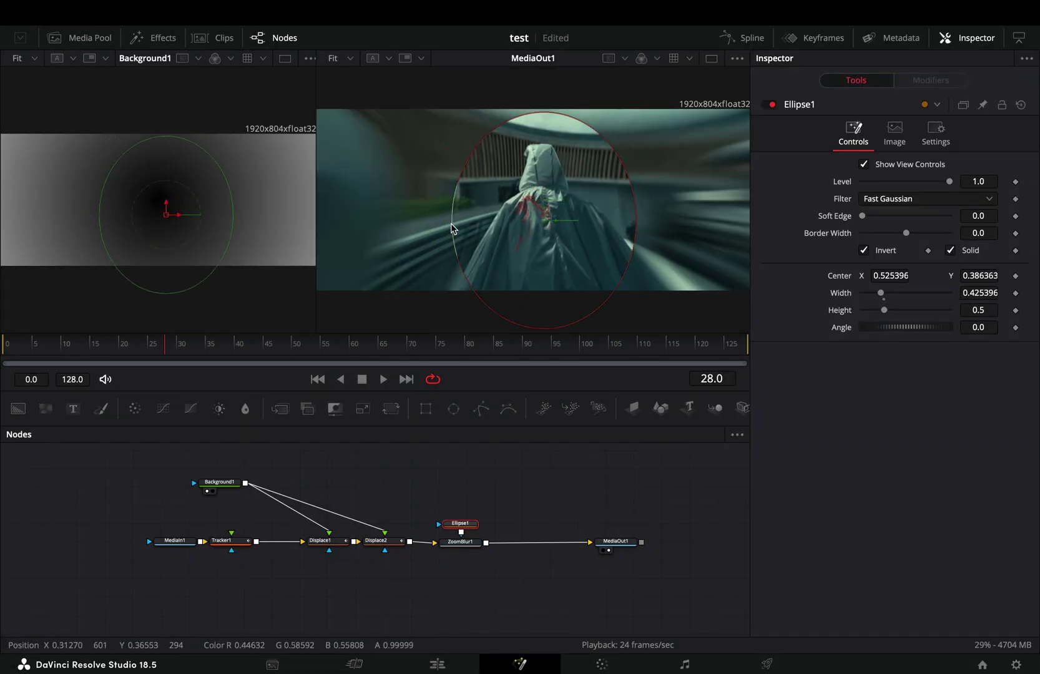
{"action": "left_click_drag", "start_coordinate": [820, 189], "coordinate": [922, 174]}
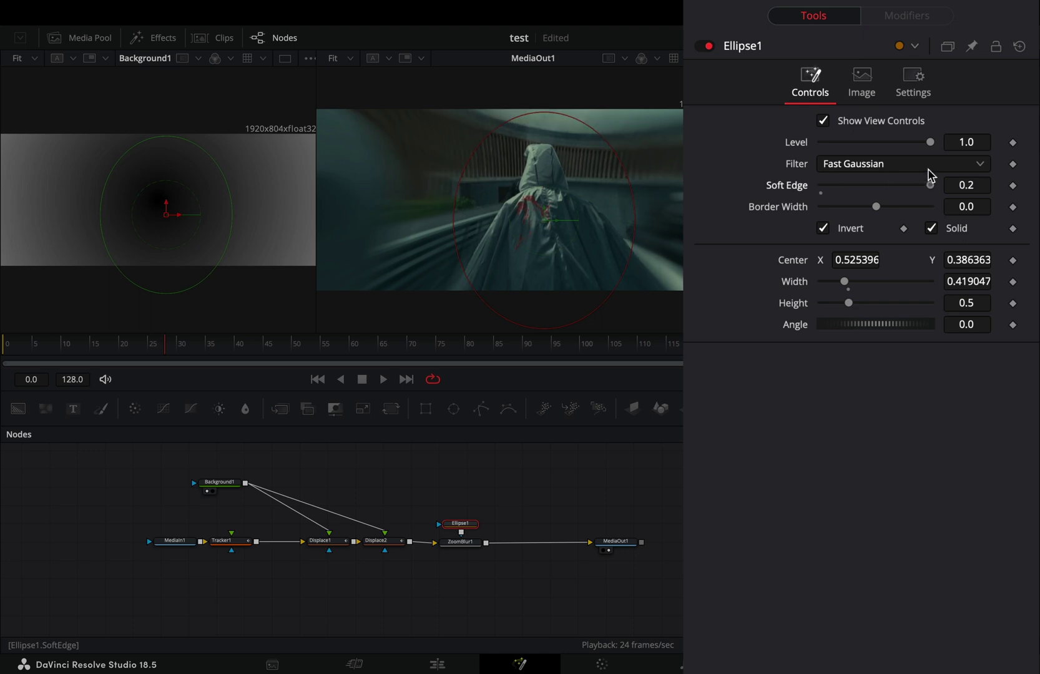